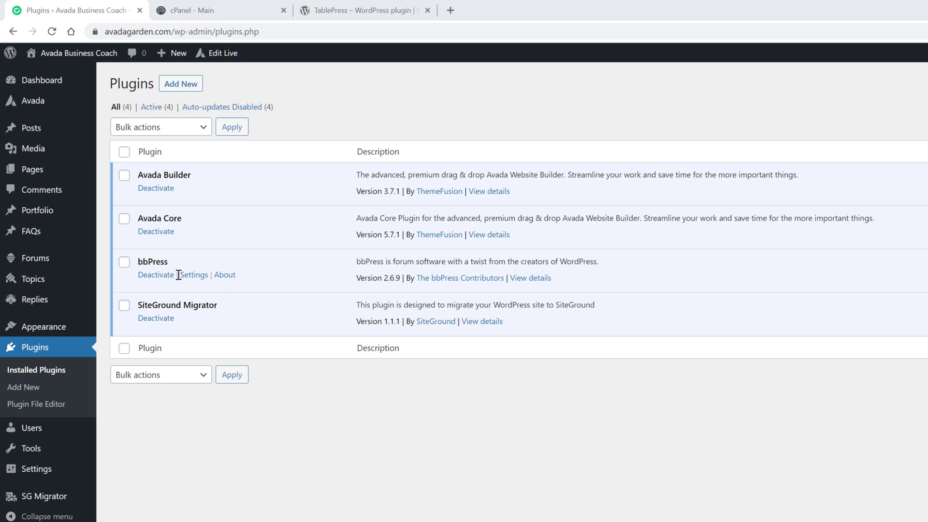
Deactivate the bbPress plugin, then delete it and confirm the deletion
left_click(154, 278)
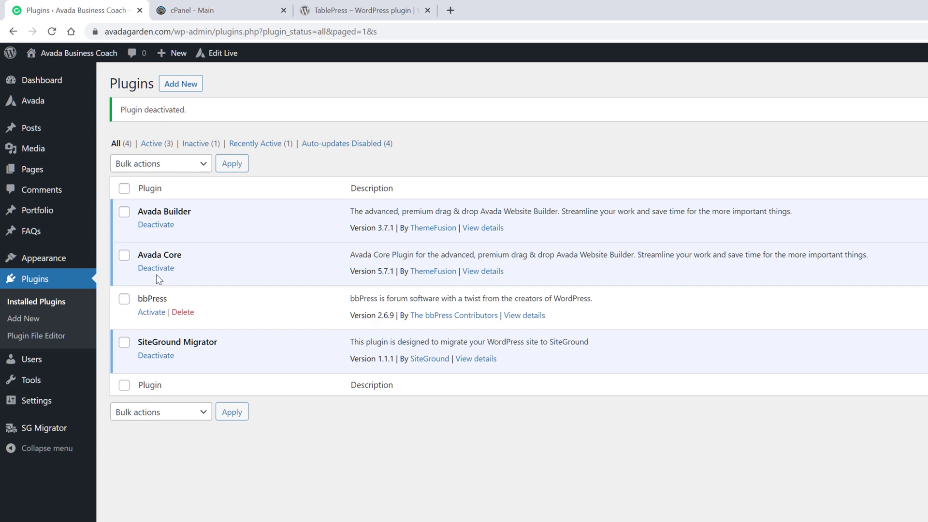
left_click(177, 313)
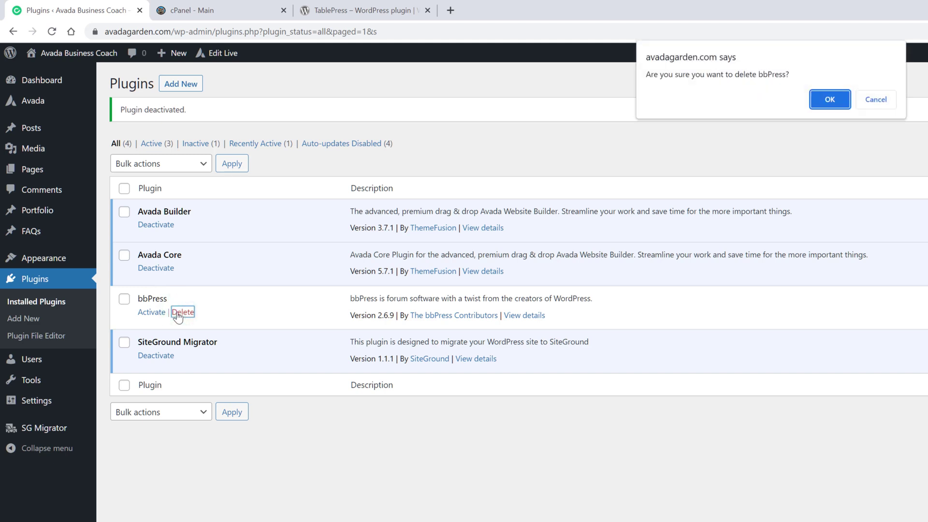
left_click(820, 101)
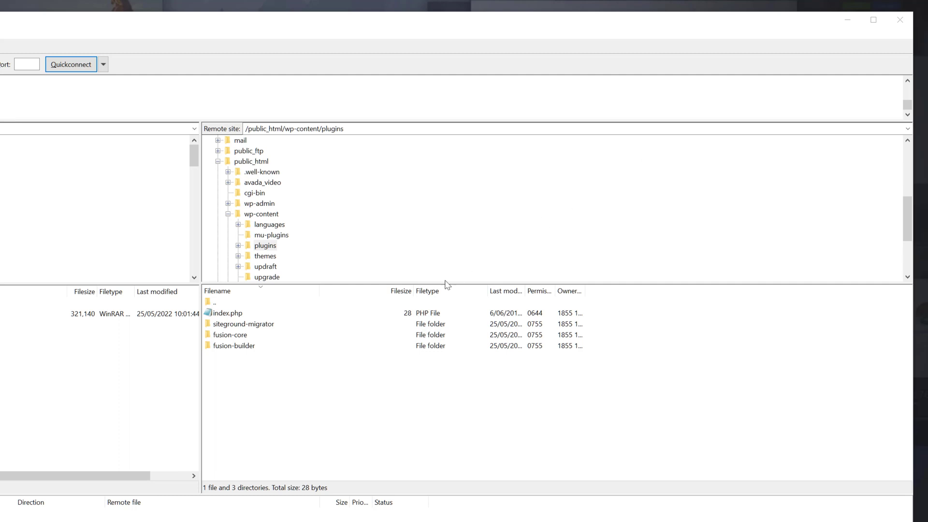
Bring up the actions for the remote siteground-migrator folder in FileZilla, then dismiss them without deleting
left_click(255, 323)
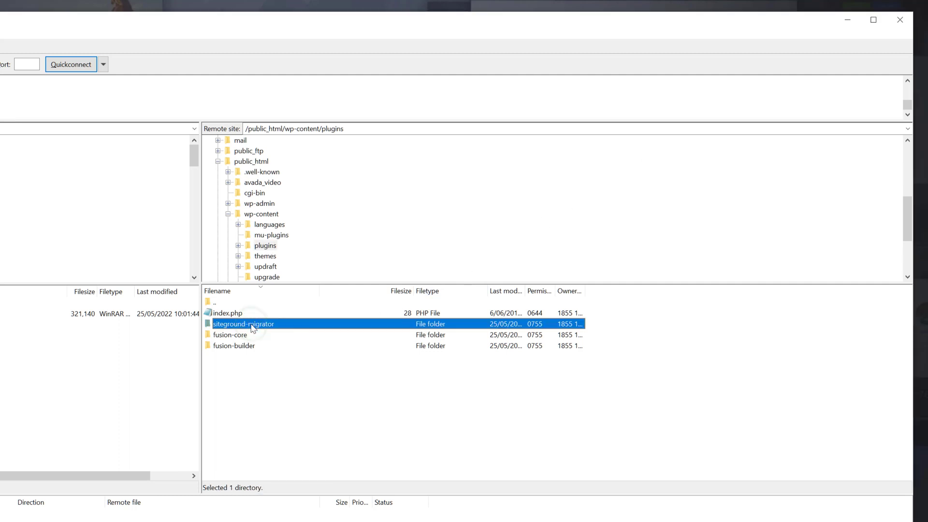
right_click(252, 324)
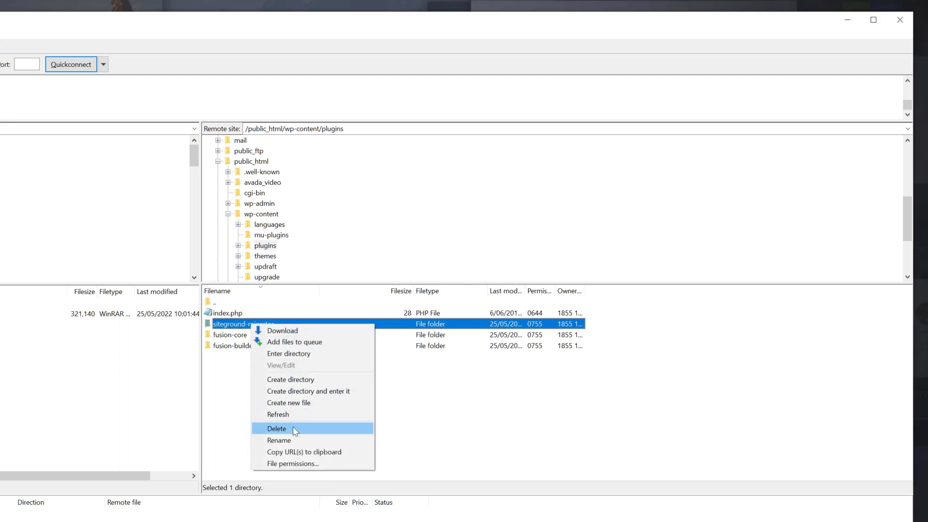
left_click(459, 428)
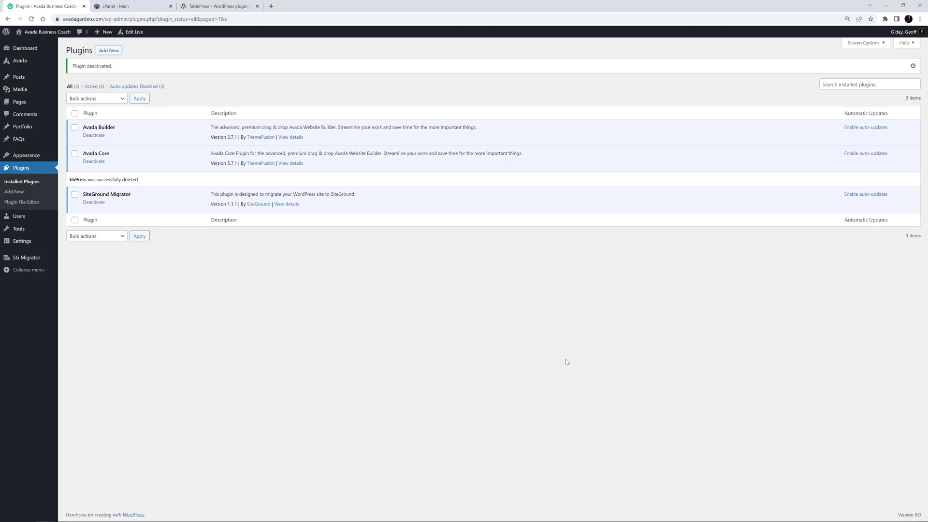
In cPanel File Manager, navigate into public_html/wp-content/plugins
left_click(118, 6)
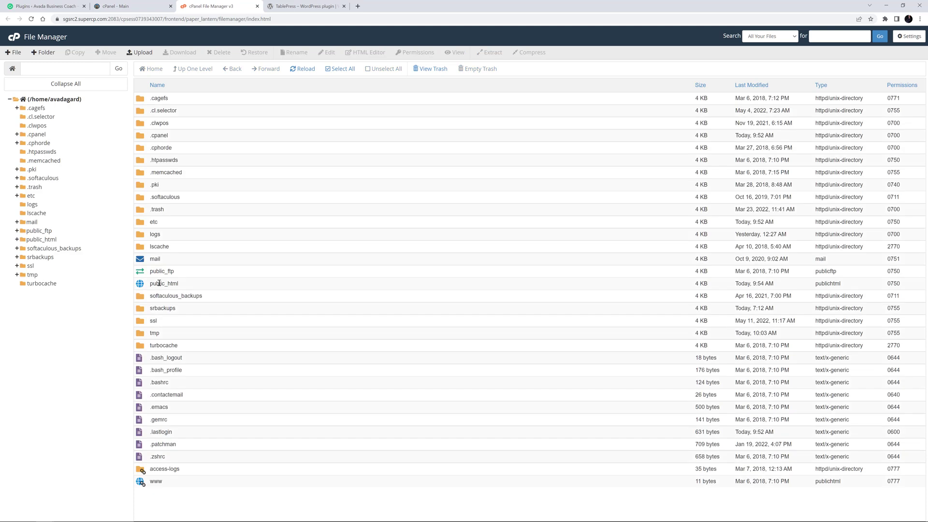
double_click(148, 285)
double_click(142, 149)
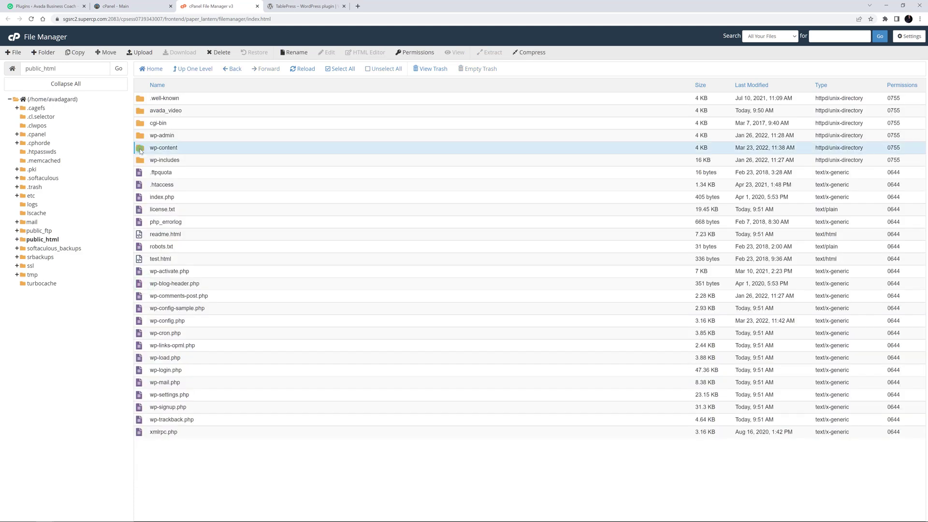
double_click(138, 123)
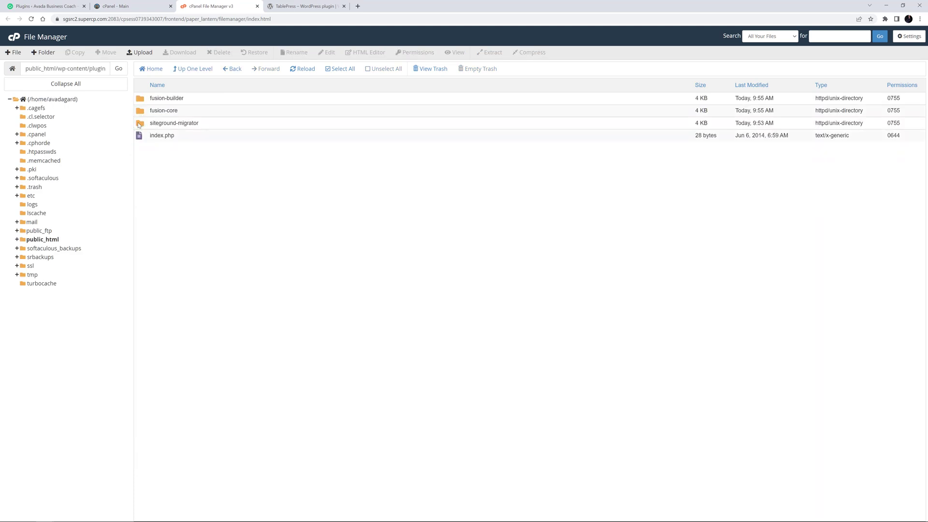
Delete the siteground-migrator folder permanently, skipping the trash
left_click(139, 124)
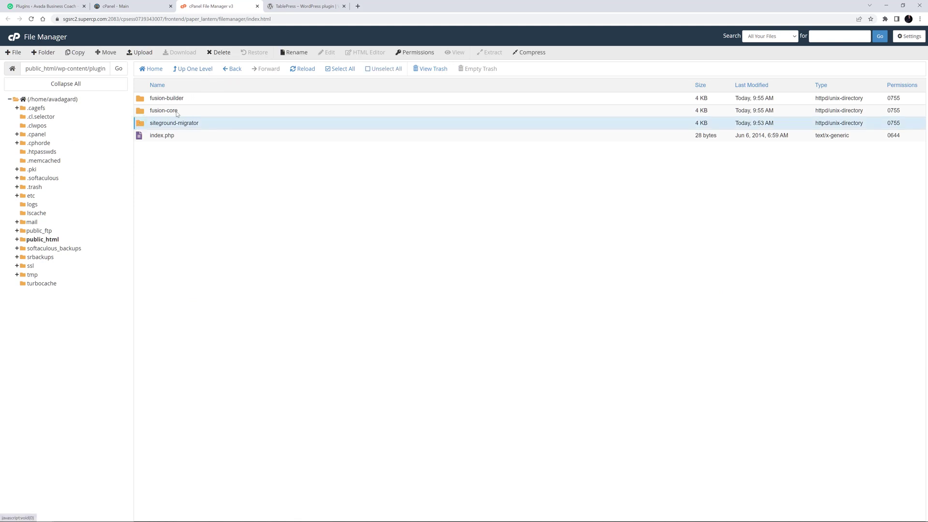
right_click(172, 124)
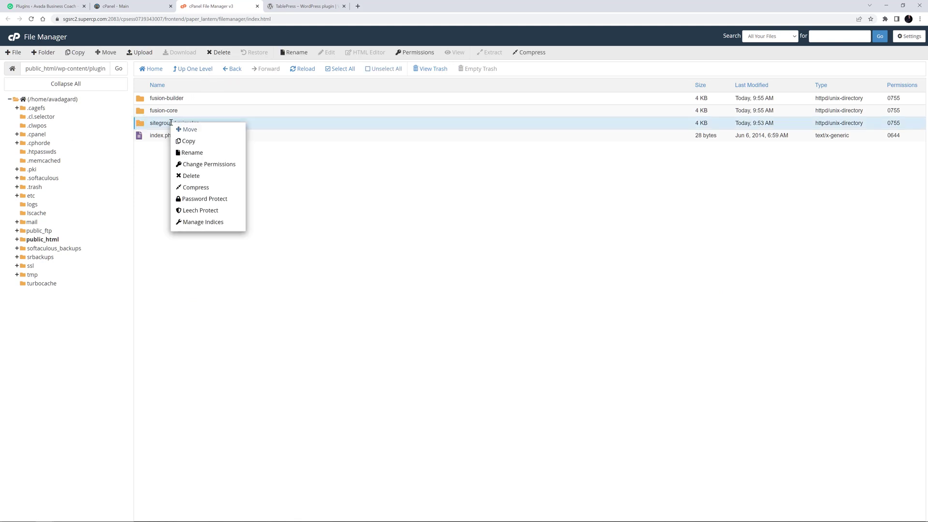
left_click(181, 176)
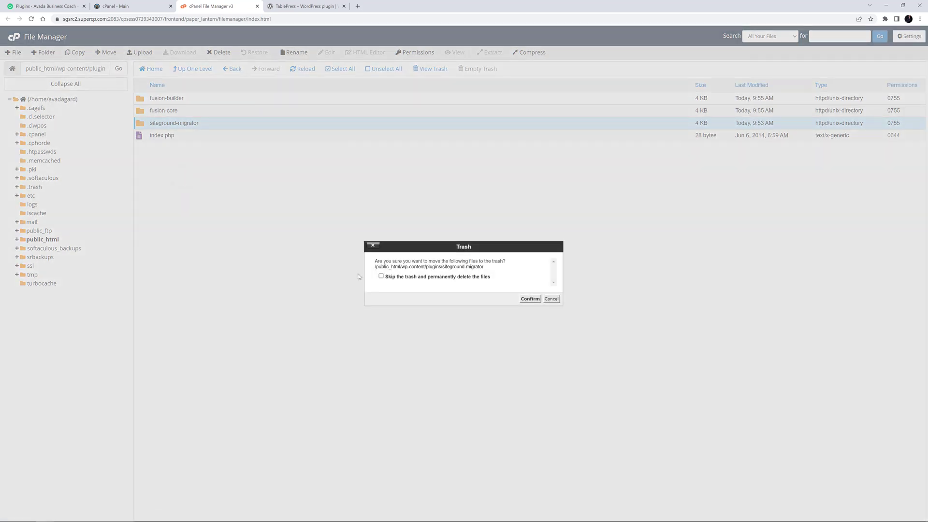
left_click(381, 276)
left_click(534, 299)
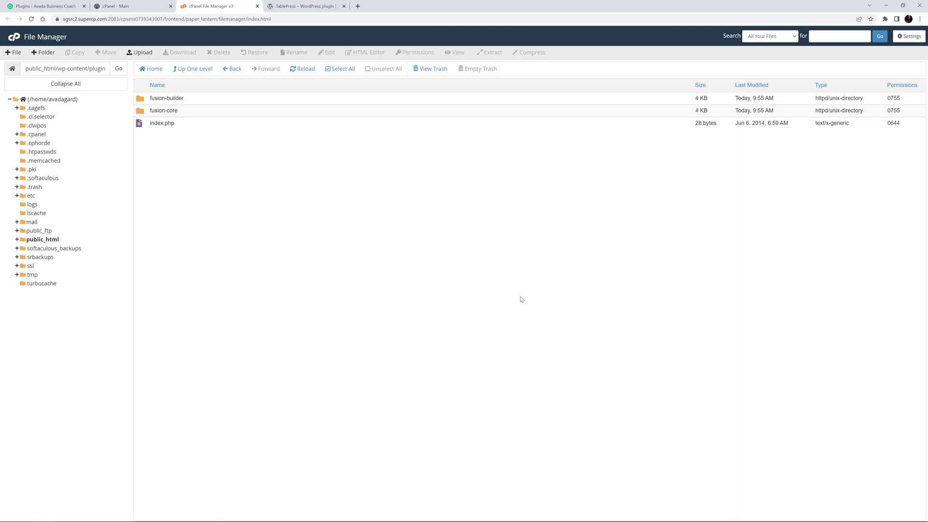
Open Avada's Plugins & Add-ons page in a new tab
left_click(40, 9)
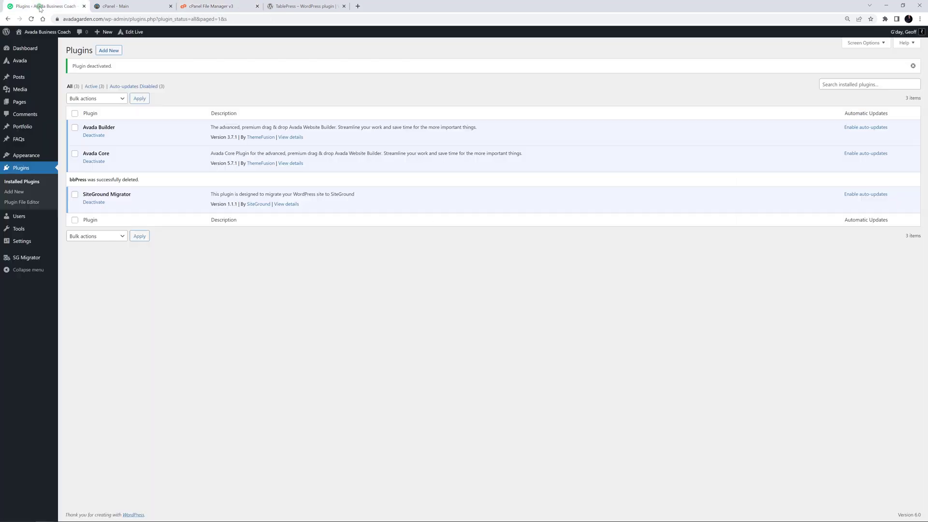
mouse_move(34, 62)
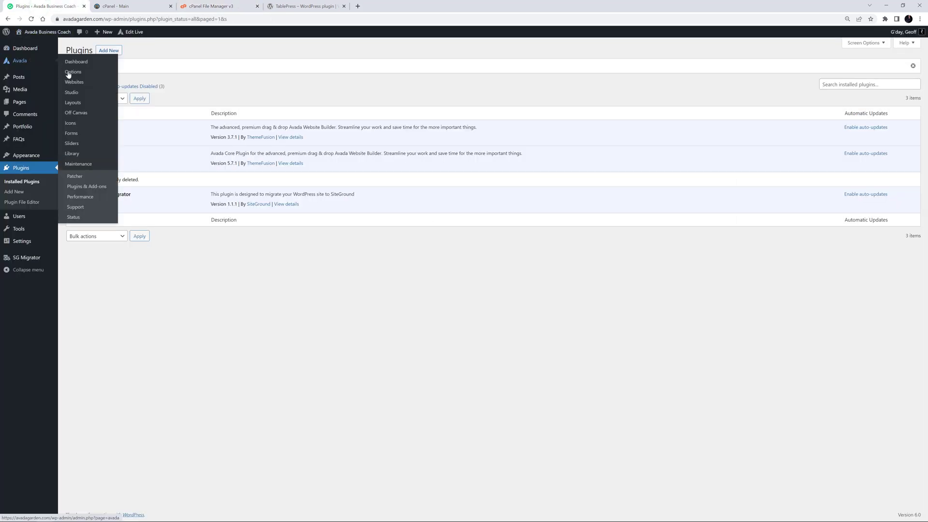
right_click(80, 187)
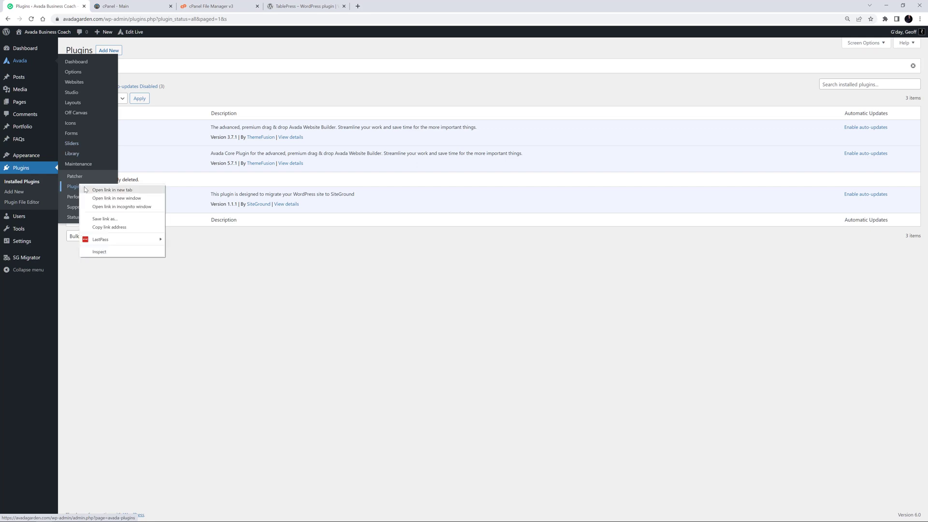
left_click(86, 190)
left_click(117, 5)
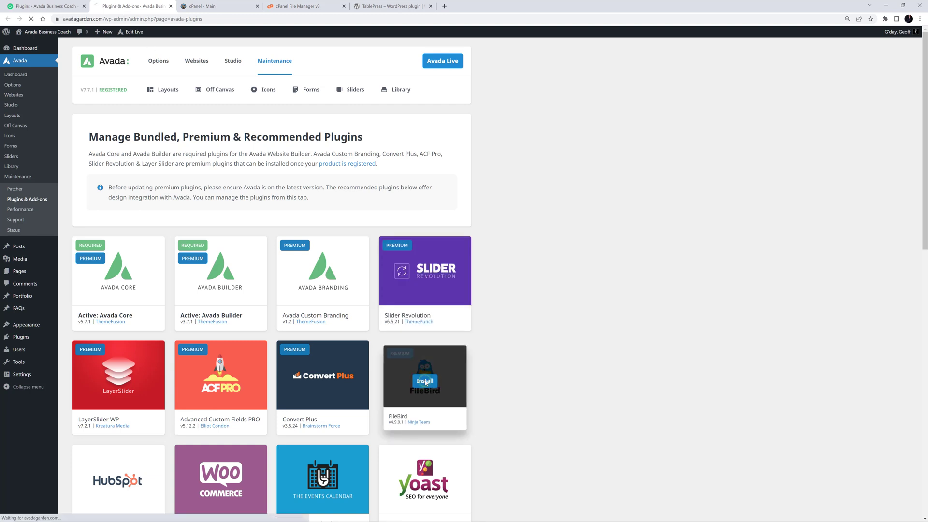
Install the FileBird plugin and return to the Avada plugins page
left_click(425, 381)
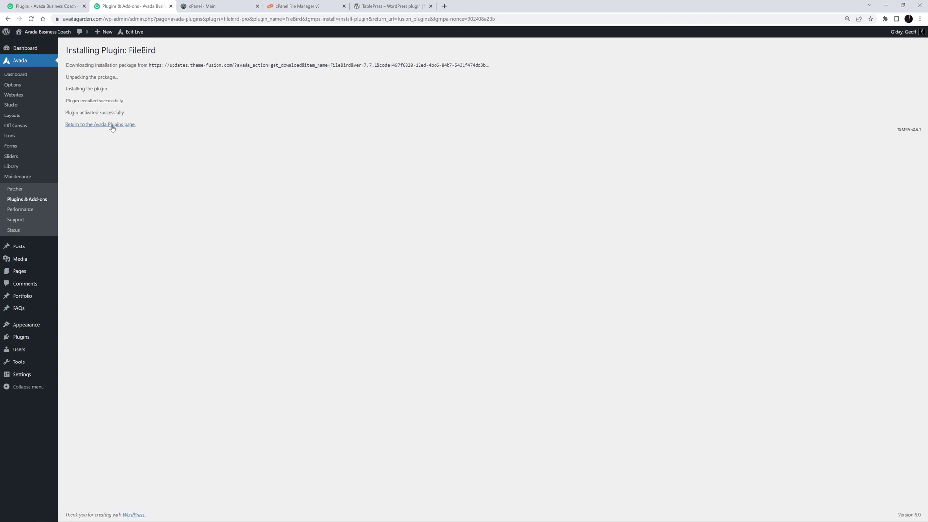
left_click(112, 126)
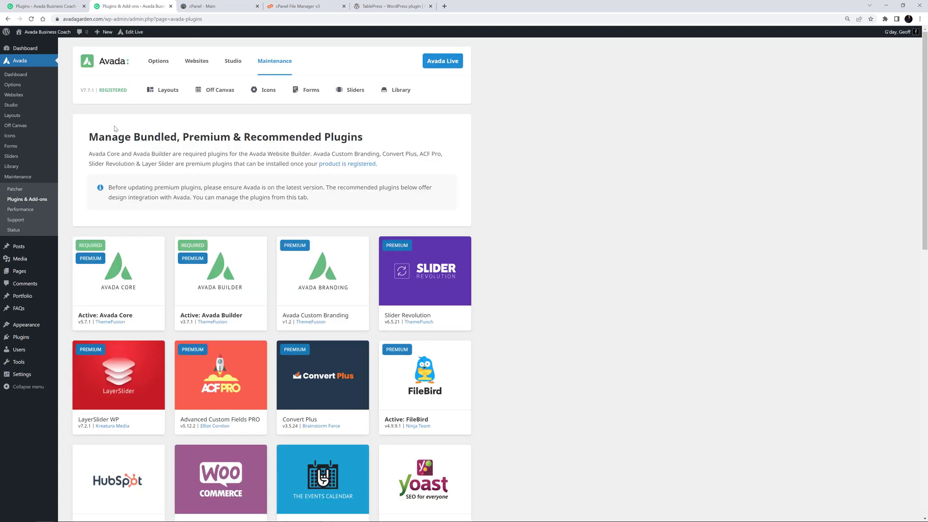
mouse_move(452, 402)
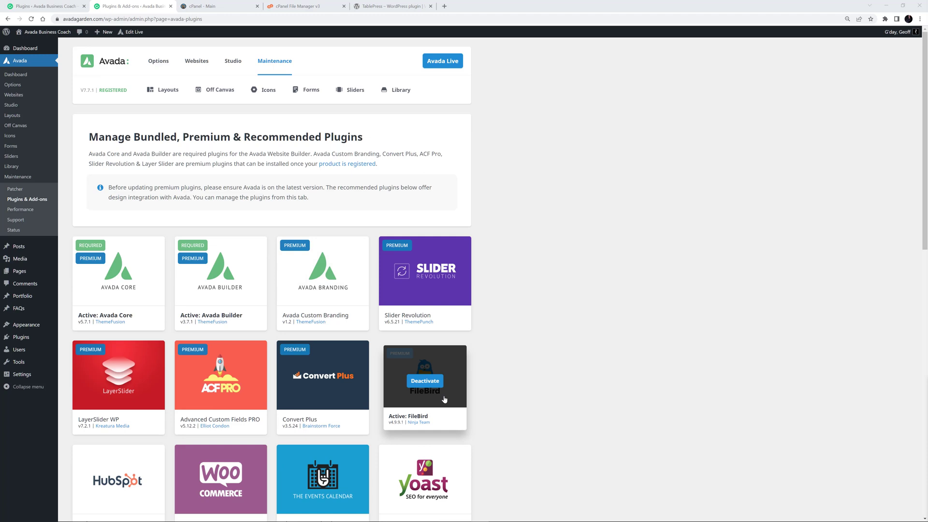
Search the plugin directory for 'reset', then install and activate WP Reset
mouse_move(21, 337)
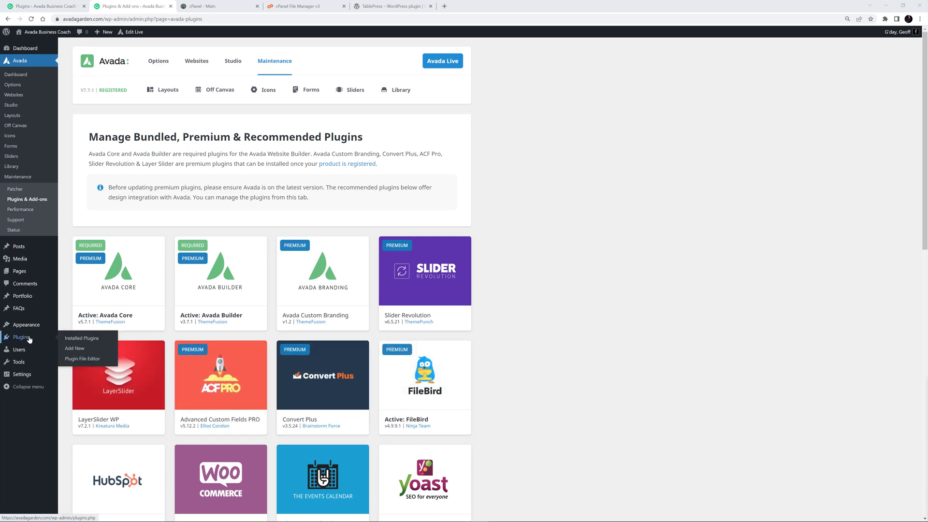
left_click(73, 350)
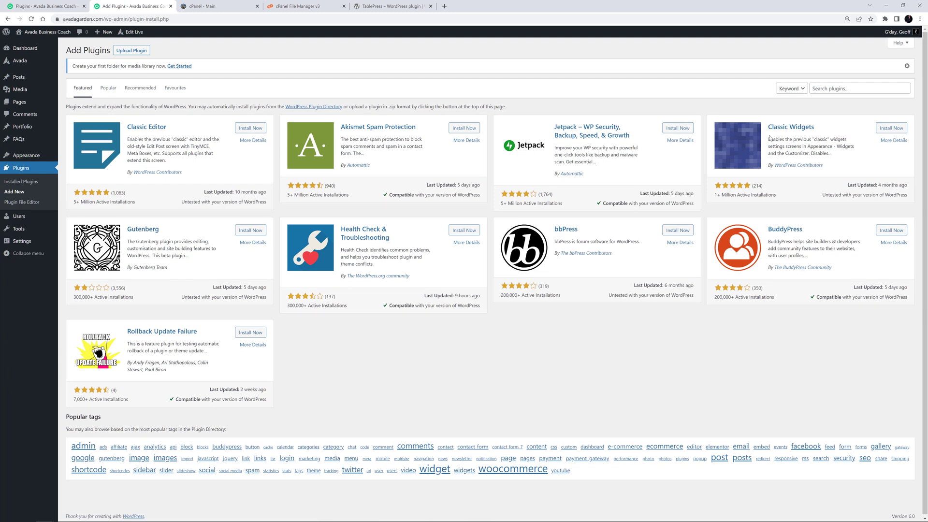
left_click(818, 90)
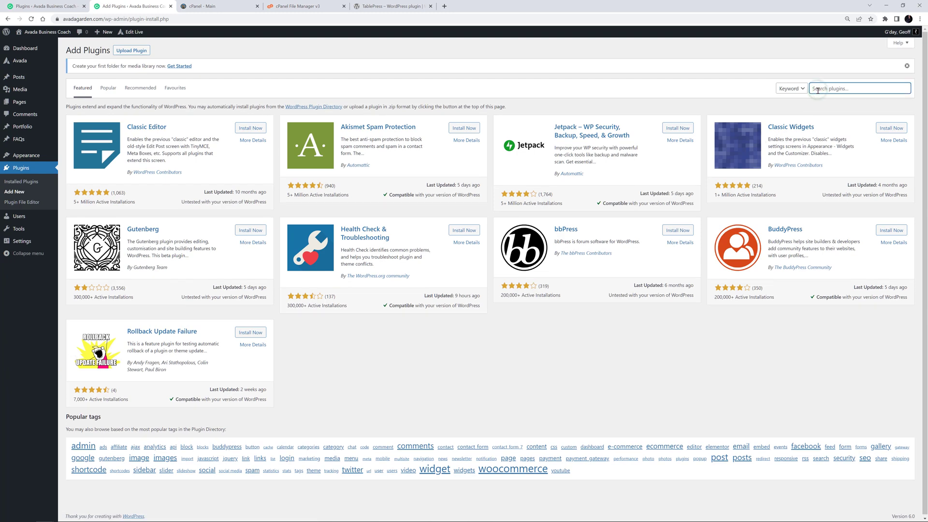
type("reset")
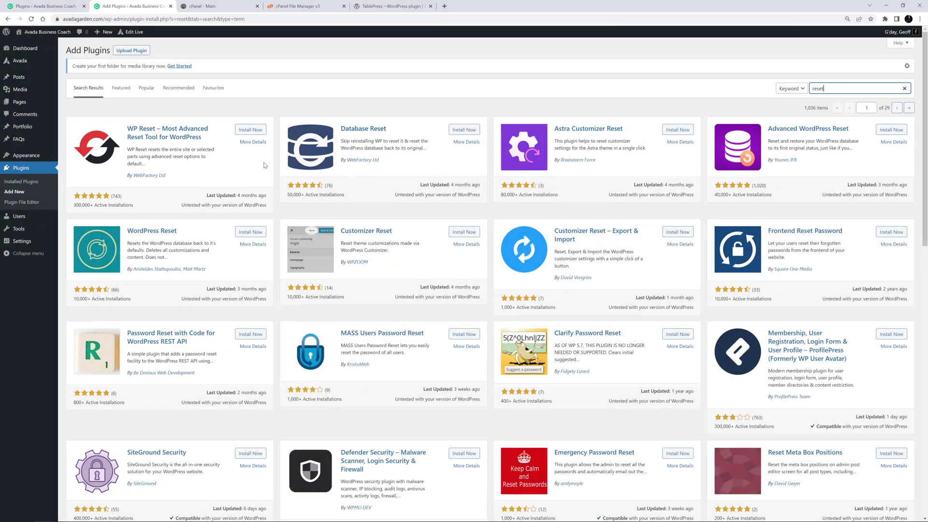
left_click(251, 131)
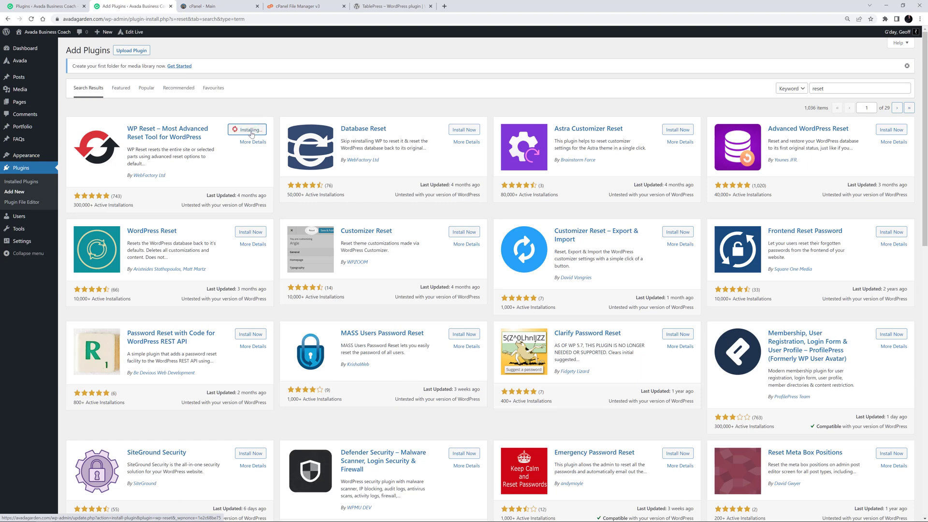
left_click(251, 131)
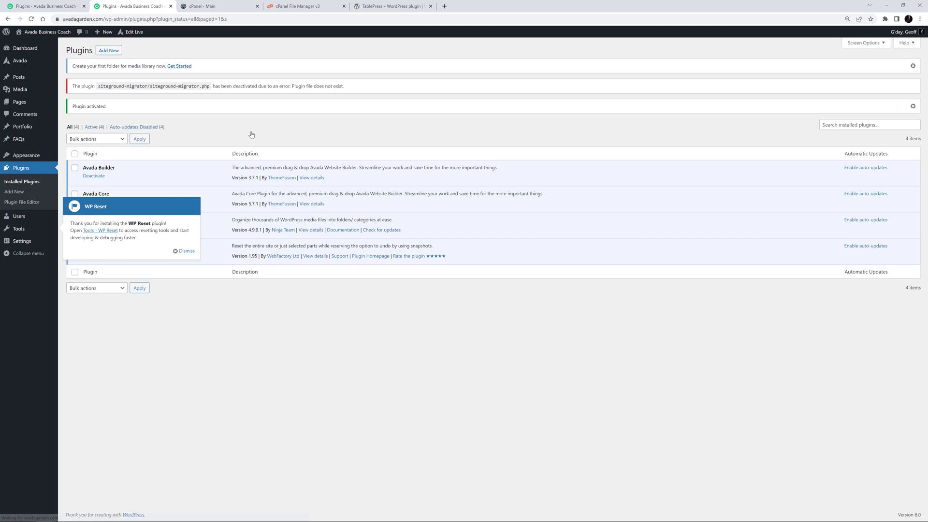
Dismiss the WP Reset welcome message, view the TablePress page, and minimize the browser
left_click(186, 252)
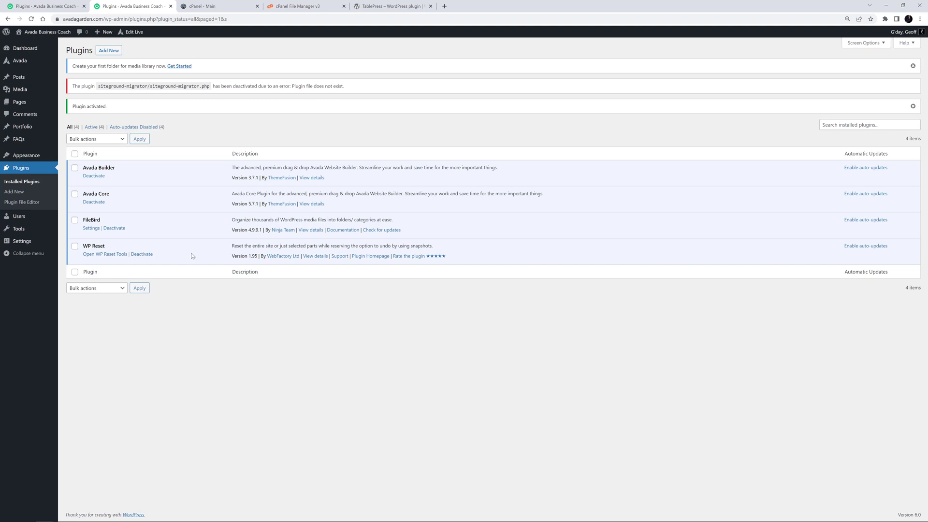
left_click(383, 5)
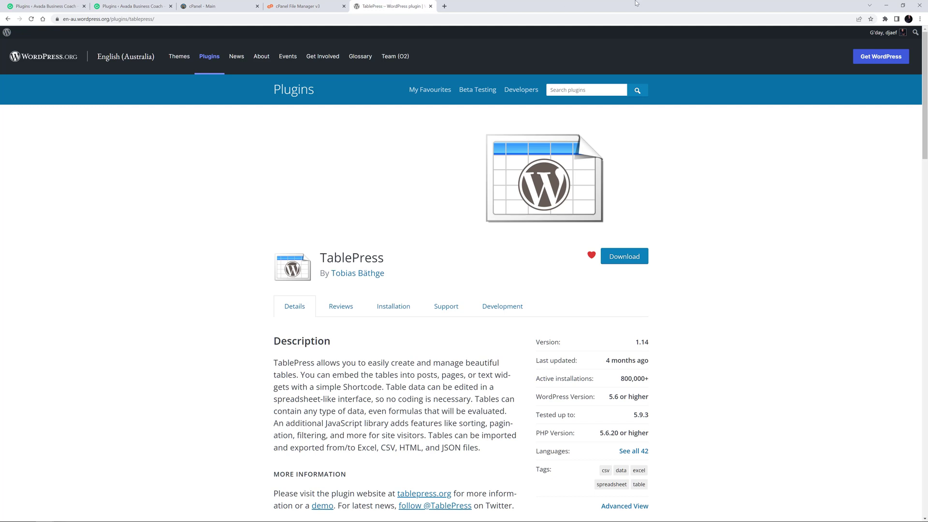
left_click(886, 6)
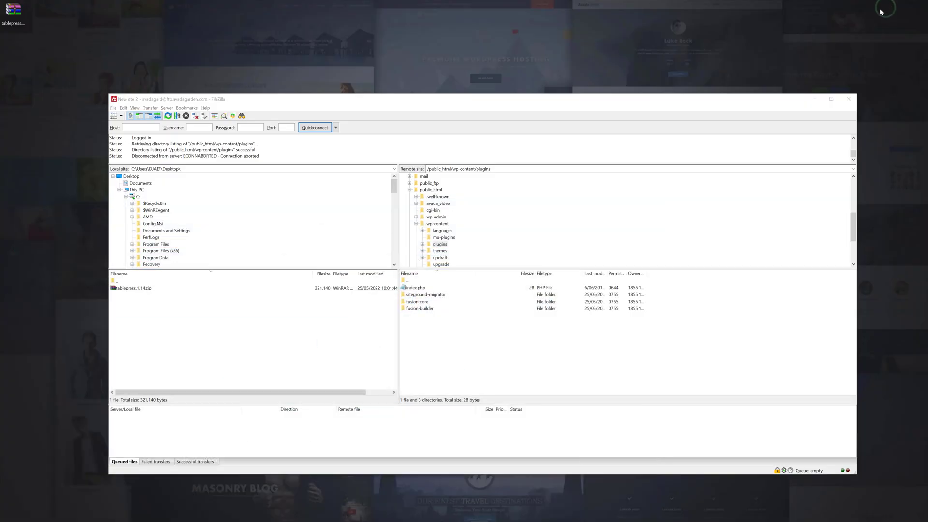
Extract the tablepress folder from tablepress.1.14.zip onto the Desktop and refresh FileZilla's listing
double_click(14, 12)
left_click_drag(211, 216, 31, 104)
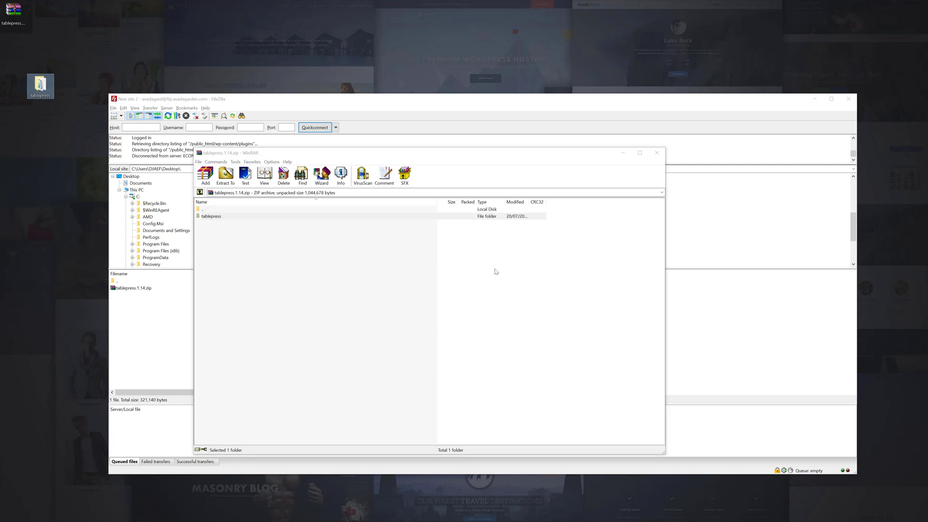
left_click(657, 153)
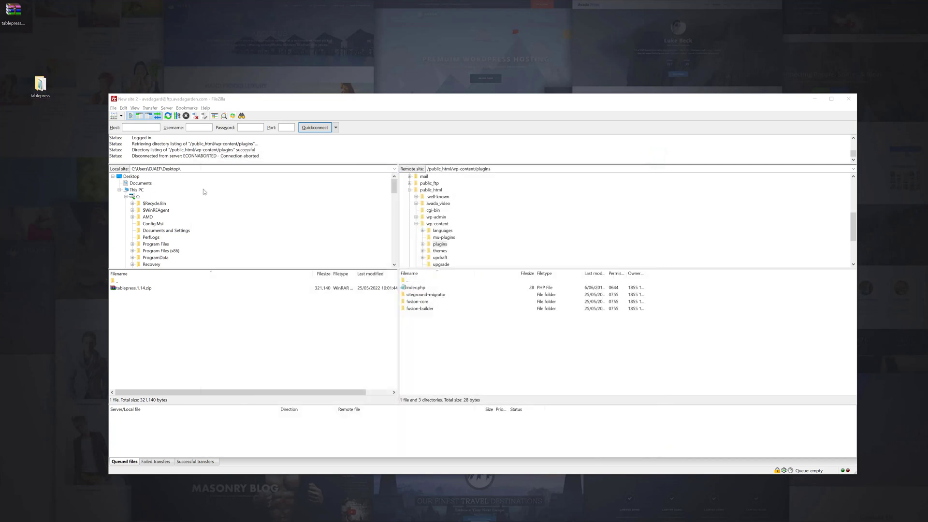
left_click(132, 176)
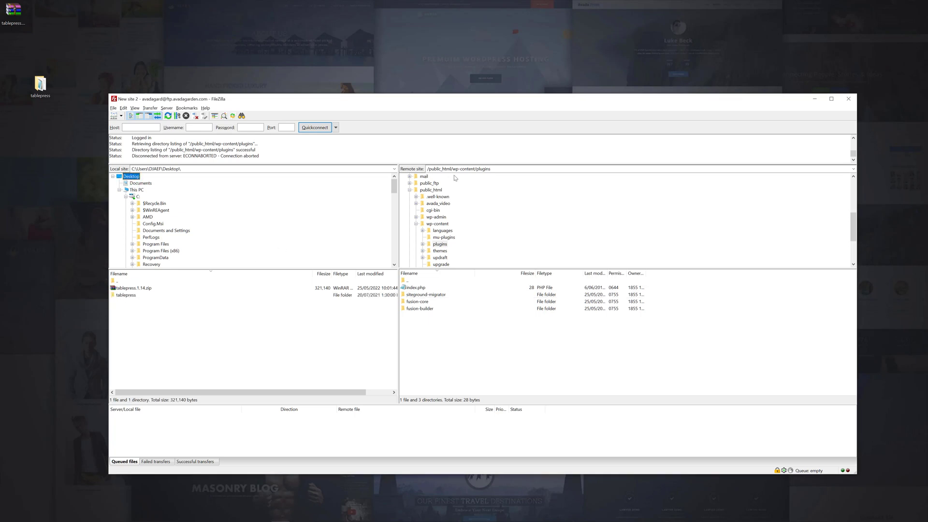
Copy the local tablepress folder to the remote plugins folder, then go to cPanel File Manager
left_click(128, 296)
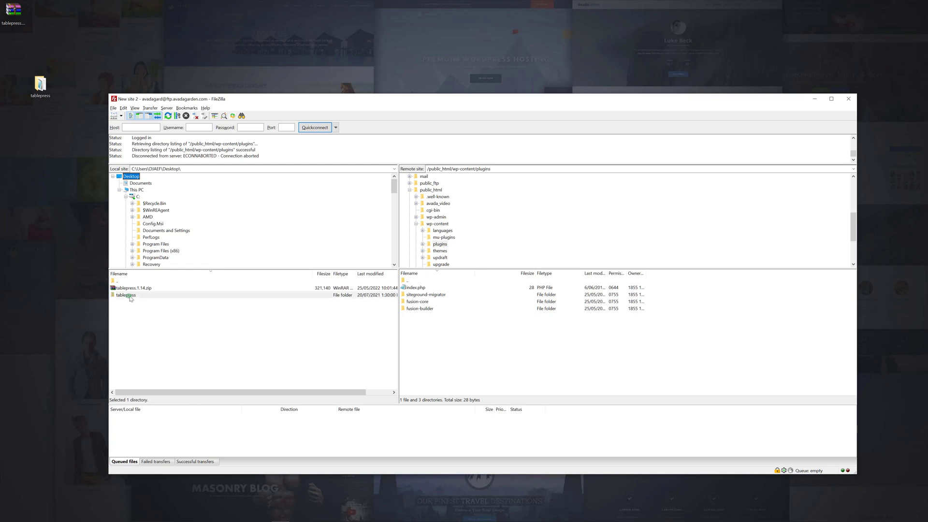
left_click_drag(129, 298, 265, 352)
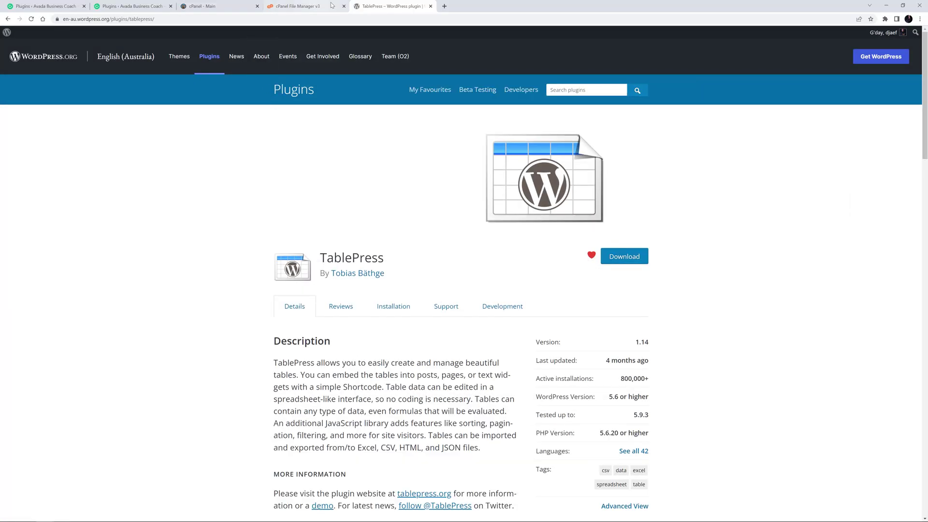
left_click(309, 5)
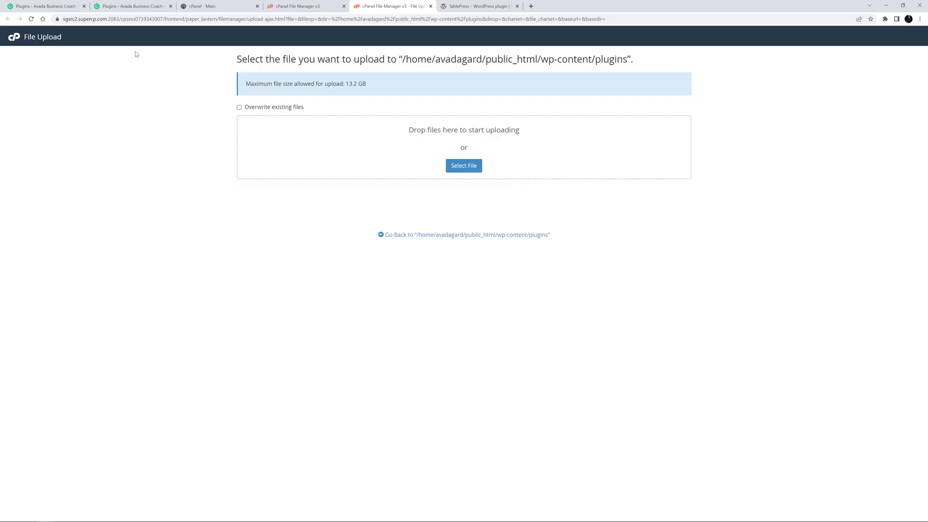
Upload tablepress.1.14.zip from the Desktop into public_html/wp-content/plugins and return to the folder listing
left_click(456, 166)
left_click(420, 130)
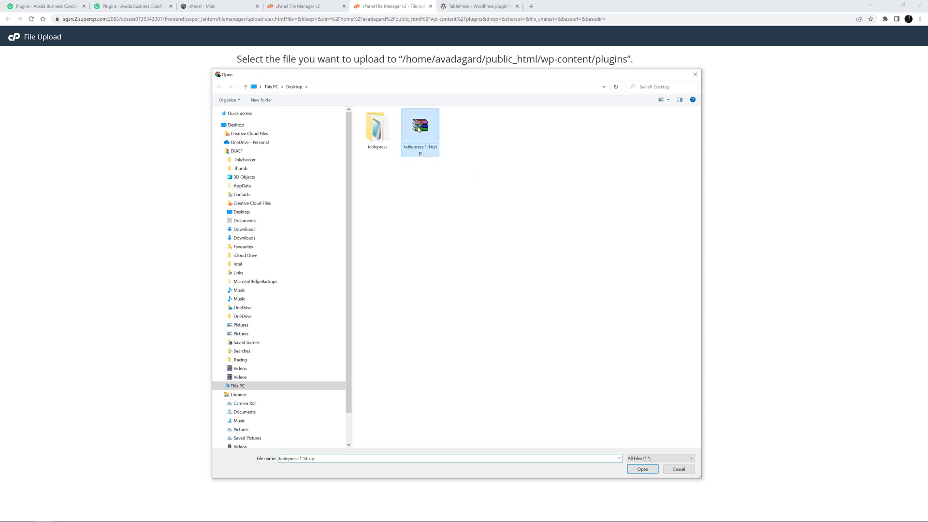
left_click(636, 468)
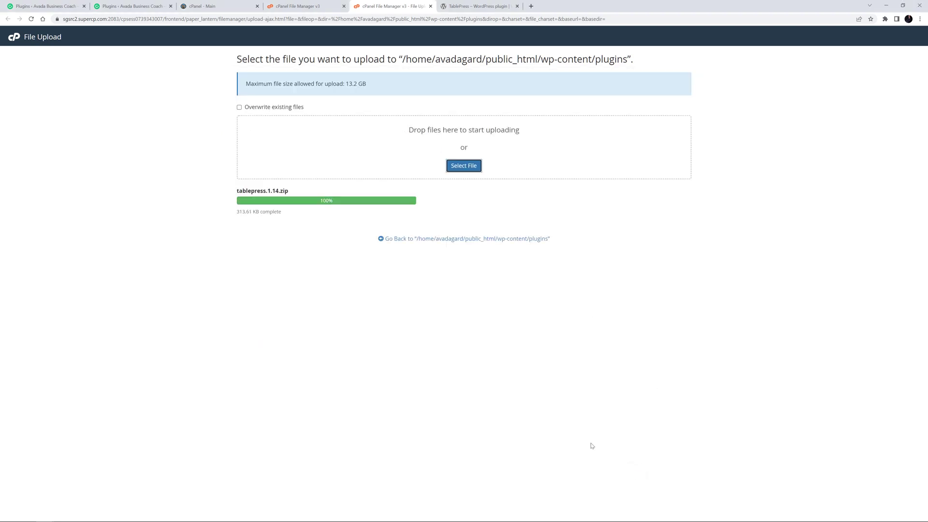
left_click(457, 242)
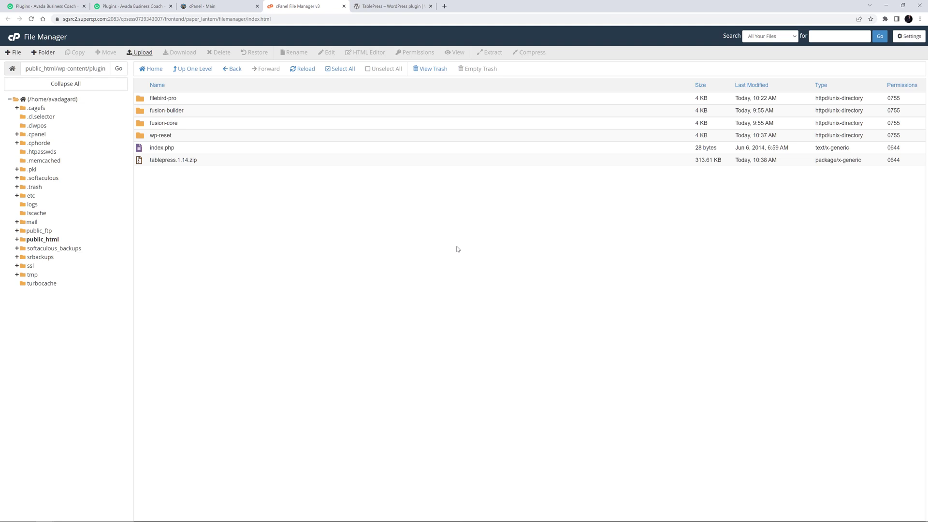
Extract tablepress.1.14.zip into the plugins folder
right_click(155, 161)
left_click(169, 261)
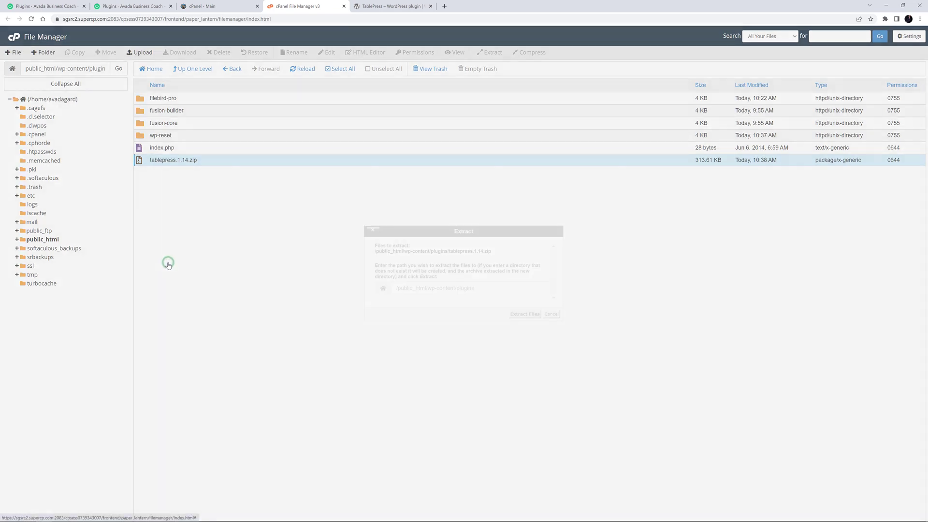
left_click(517, 315)
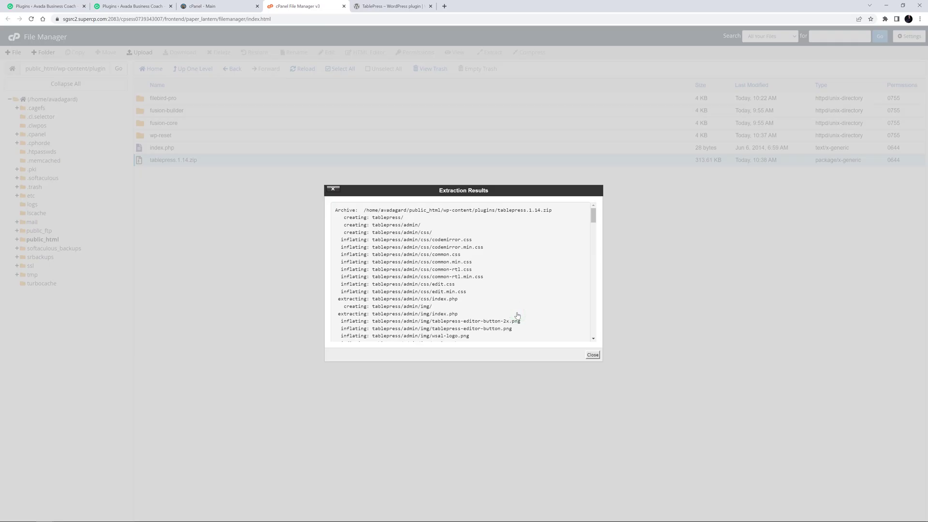
left_click(593, 355)
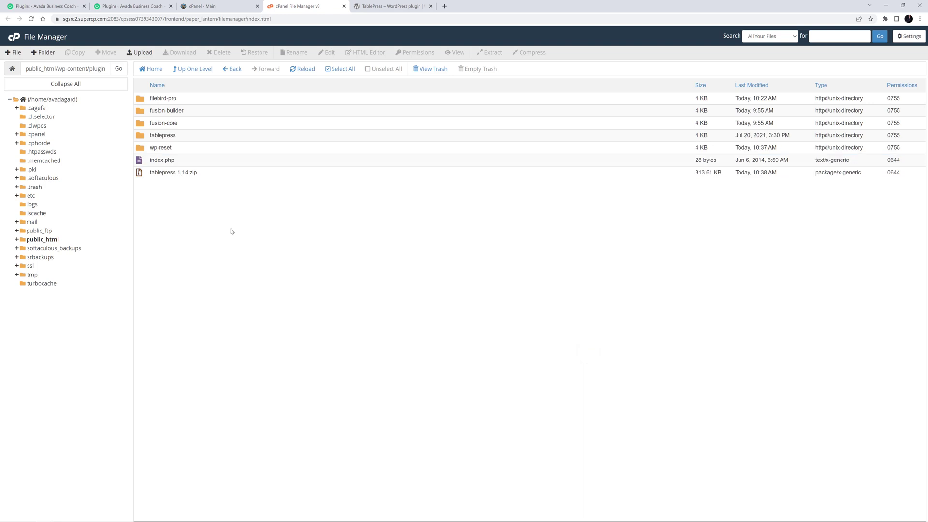
Delete the tablepress.1.14.zip archive, moving it to the trash
left_click(170, 173)
right_click(167, 172)
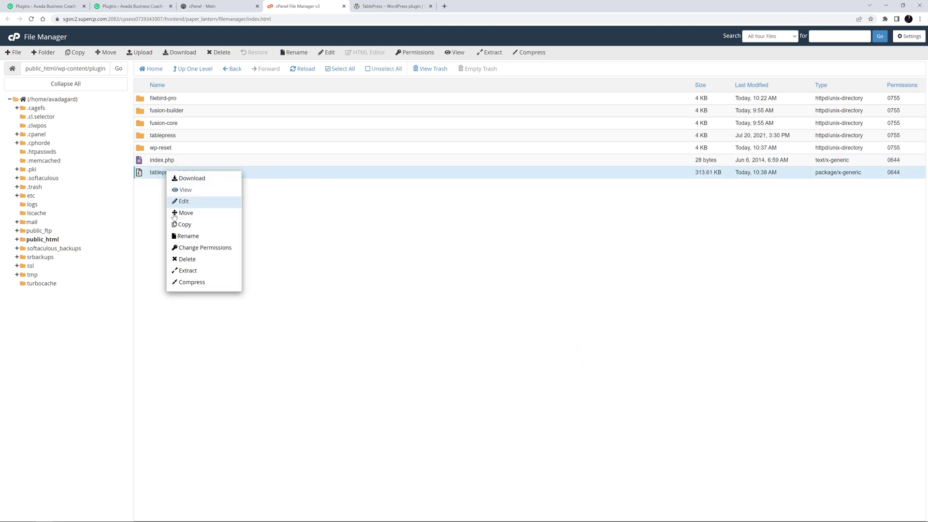
left_click(185, 260)
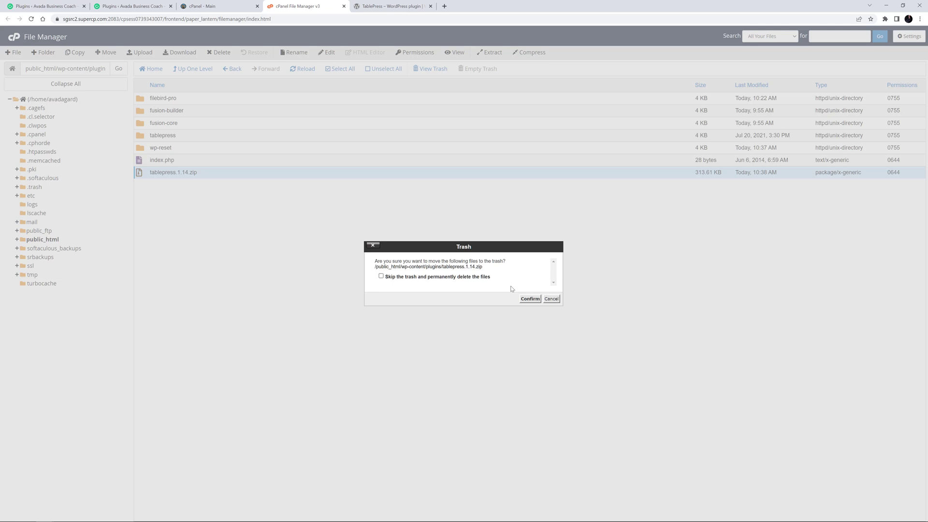
left_click(523, 298)
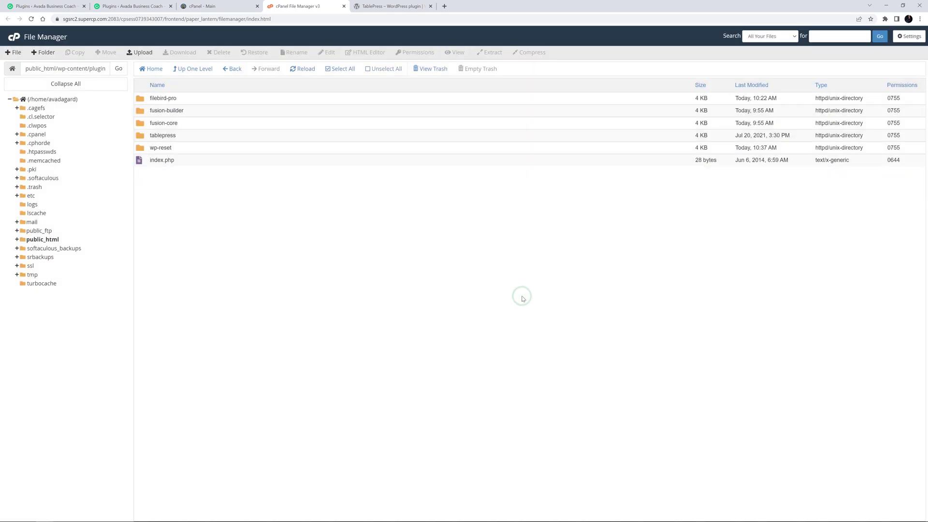